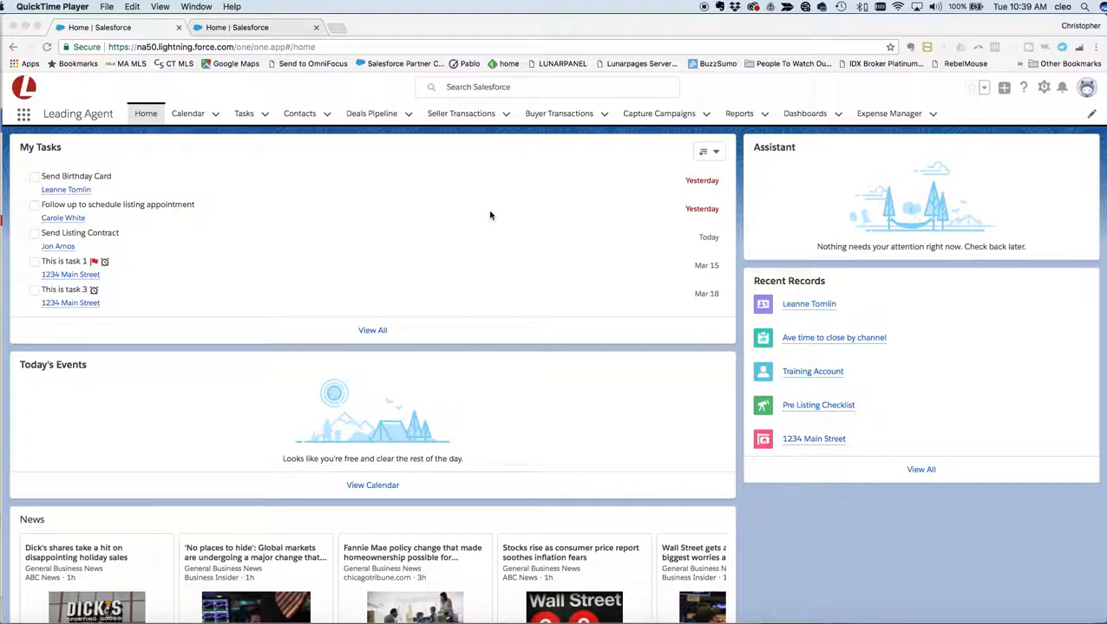
Open the Contacts list and look over the list views available for it
{"action": "key", "text": "XF86AudioRaiseVolume"}
{"action": "left_click", "coordinate": [315, 93]}
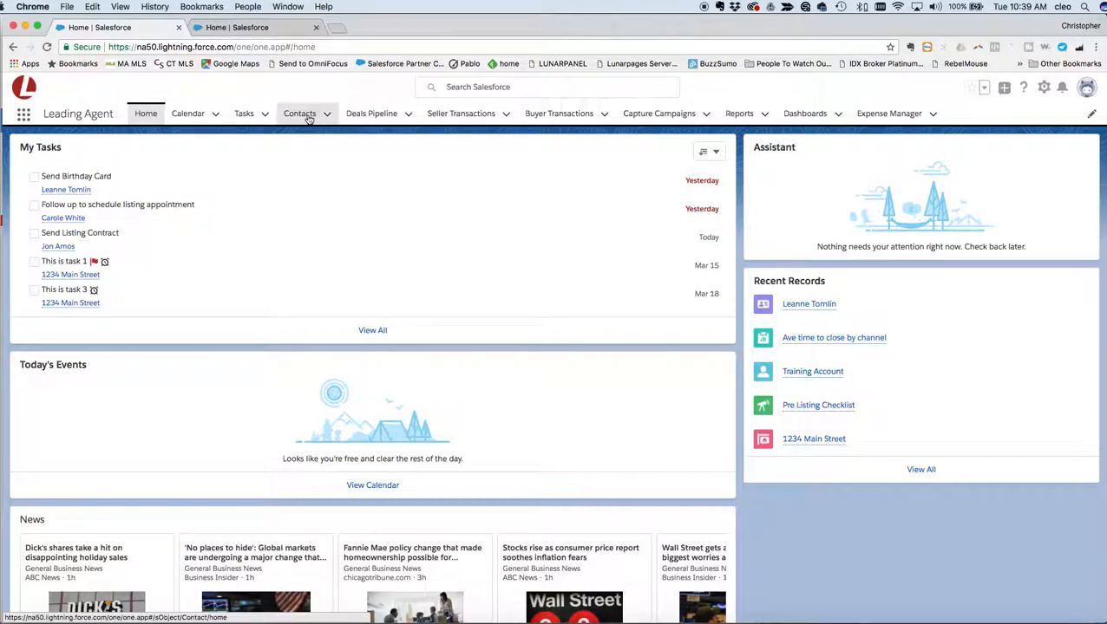
{"action": "left_click", "coordinate": [307, 118]}
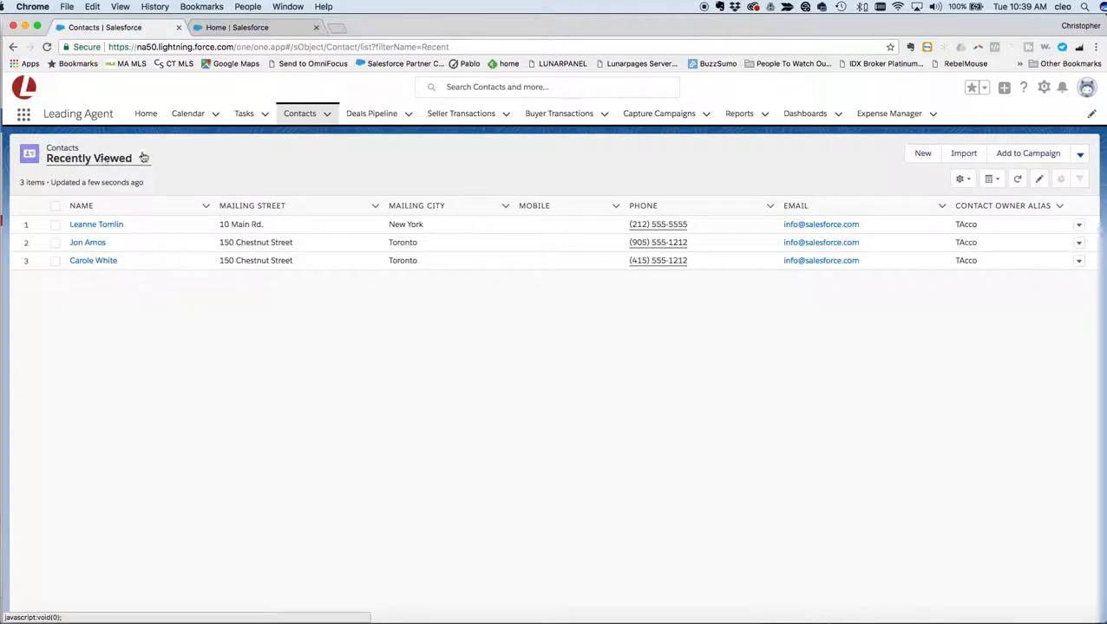
{"action": "left_click", "coordinate": [143, 160]}
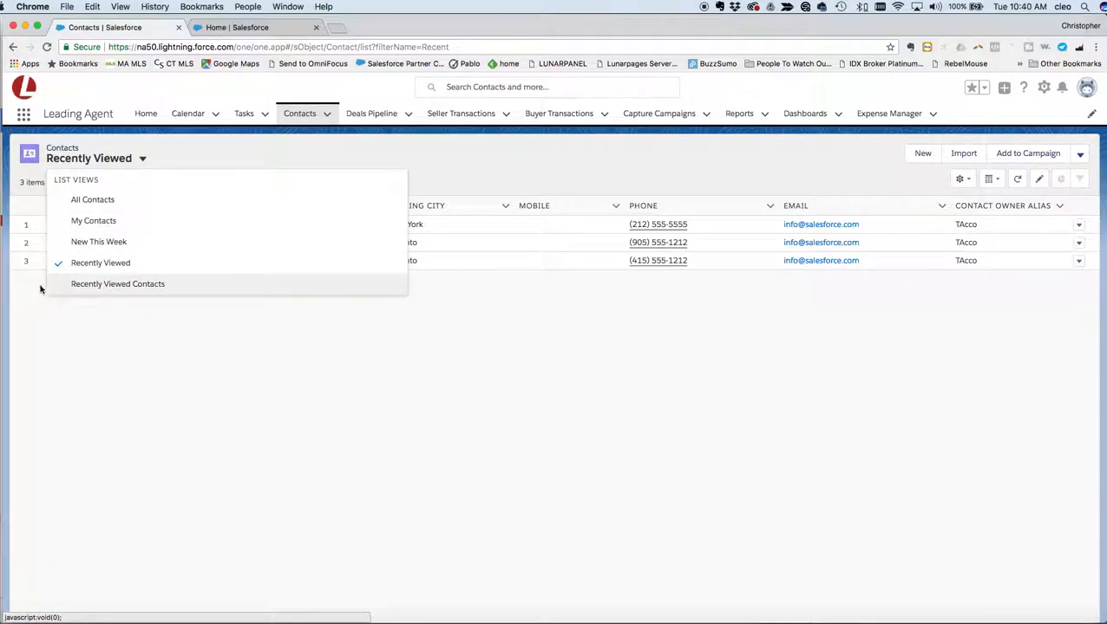
{"action": "left_click", "coordinate": [177, 154]}
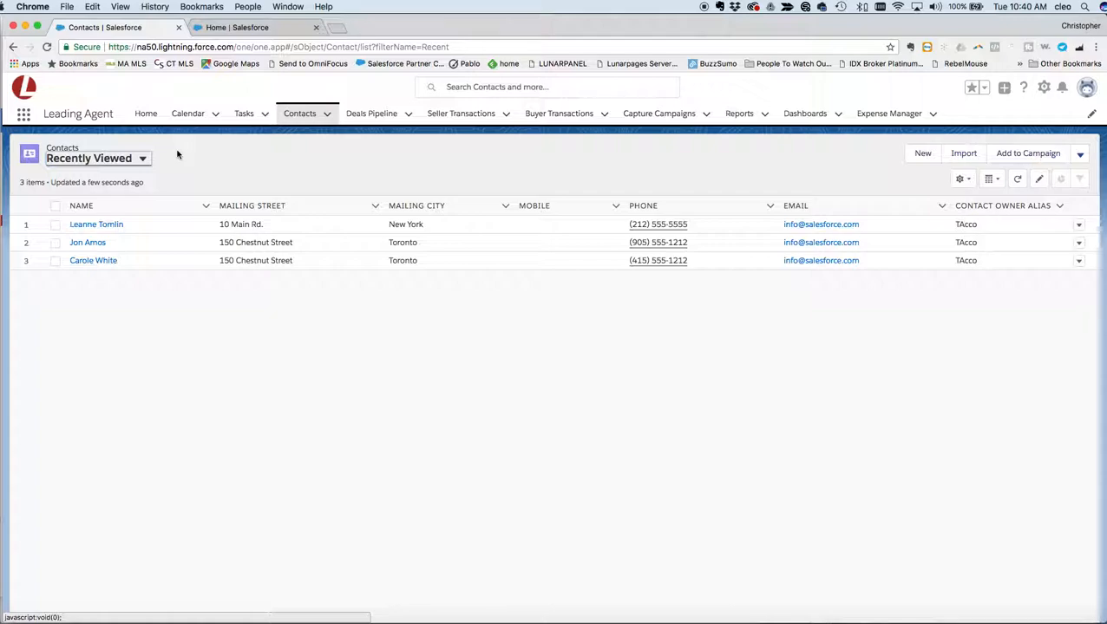
Open the details of the first recently viewed contact, set its Contact Type to Past Client and save the record
{"action": "left_click", "coordinate": [95, 226]}
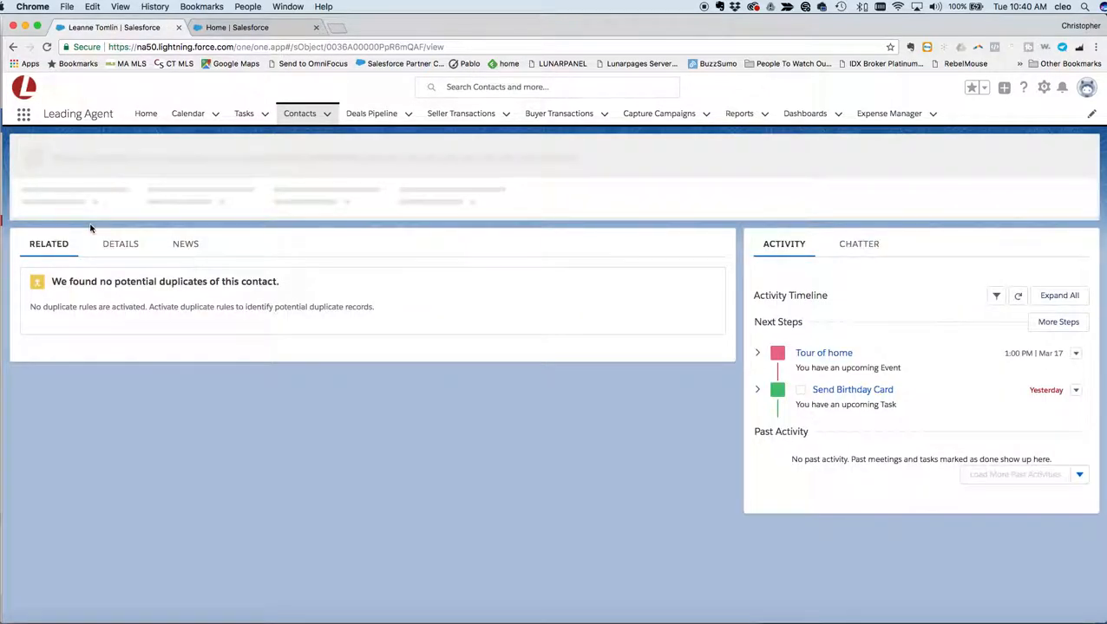
{"action": "left_click", "coordinate": [113, 245]}
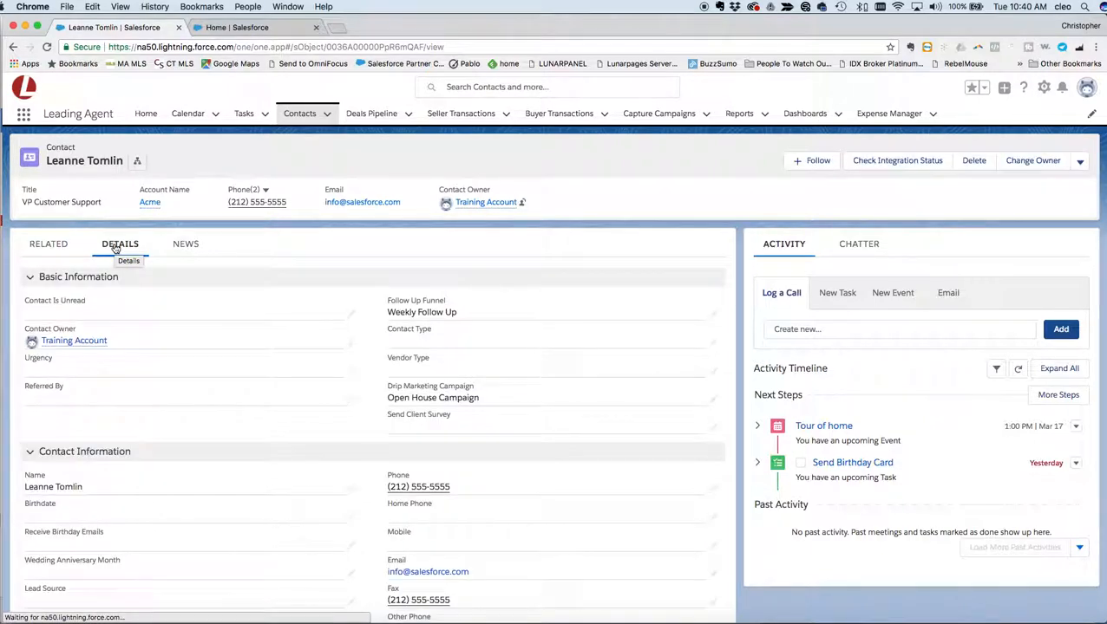
{"action": "left_click", "coordinate": [715, 347]}
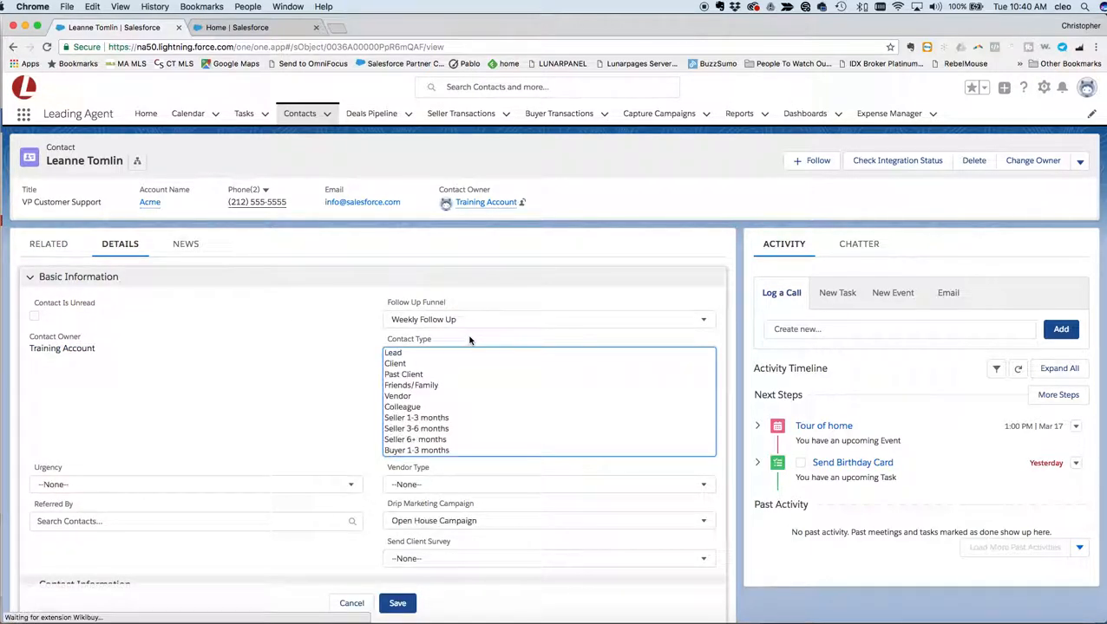
{"action": "left_click", "coordinate": [403, 375]}
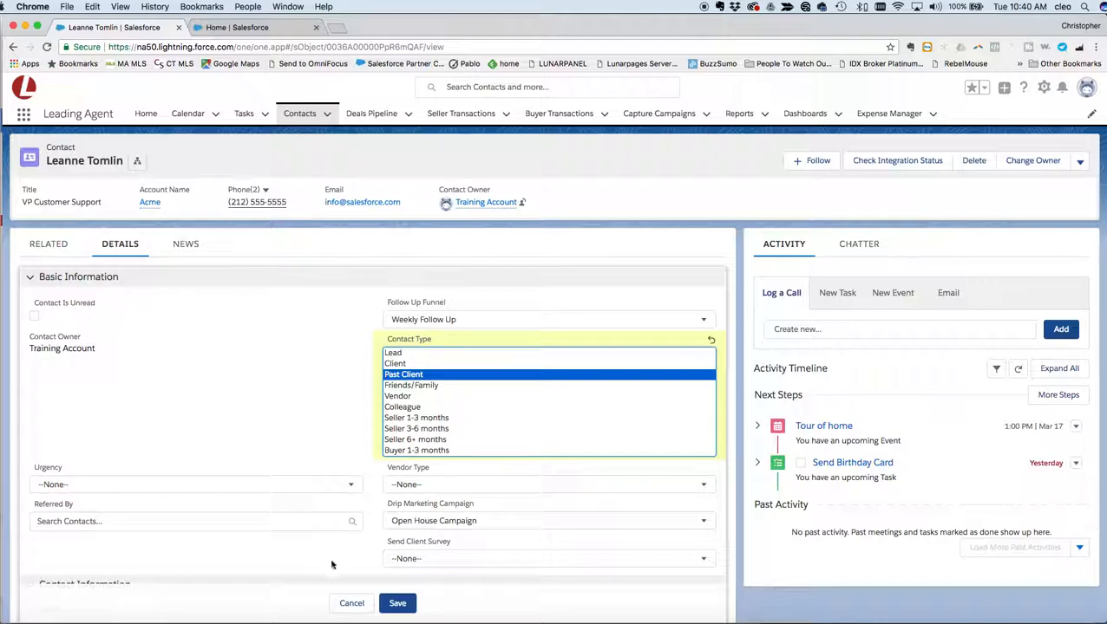
{"action": "left_click", "coordinate": [412, 610]}
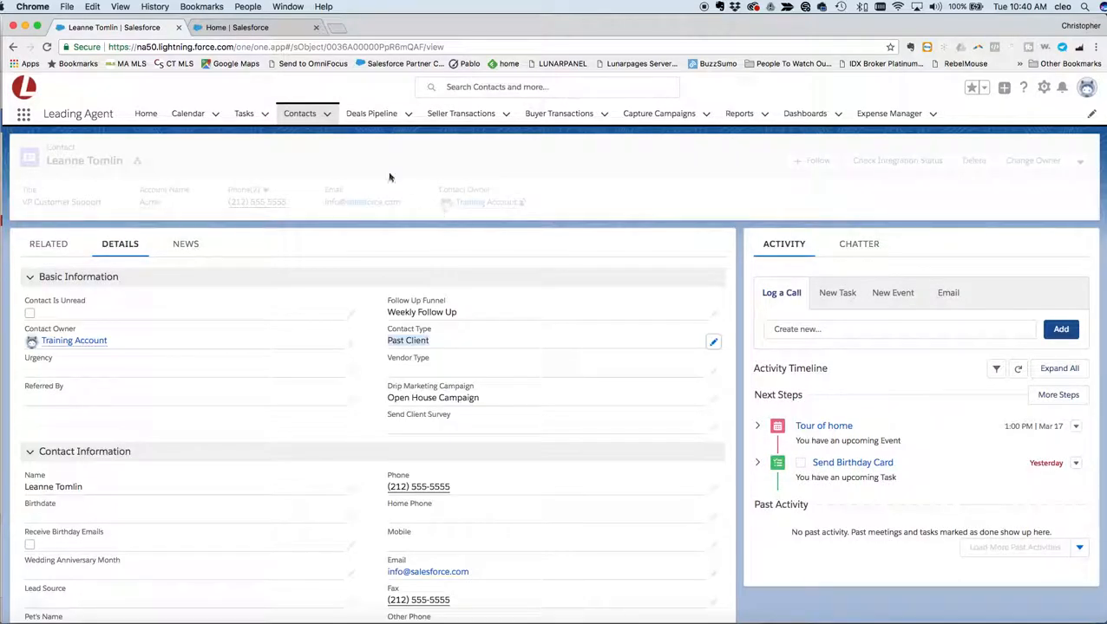
Return to the Contacts list and check whether a list view for past clients is offered
{"action": "left_click", "coordinate": [303, 116]}
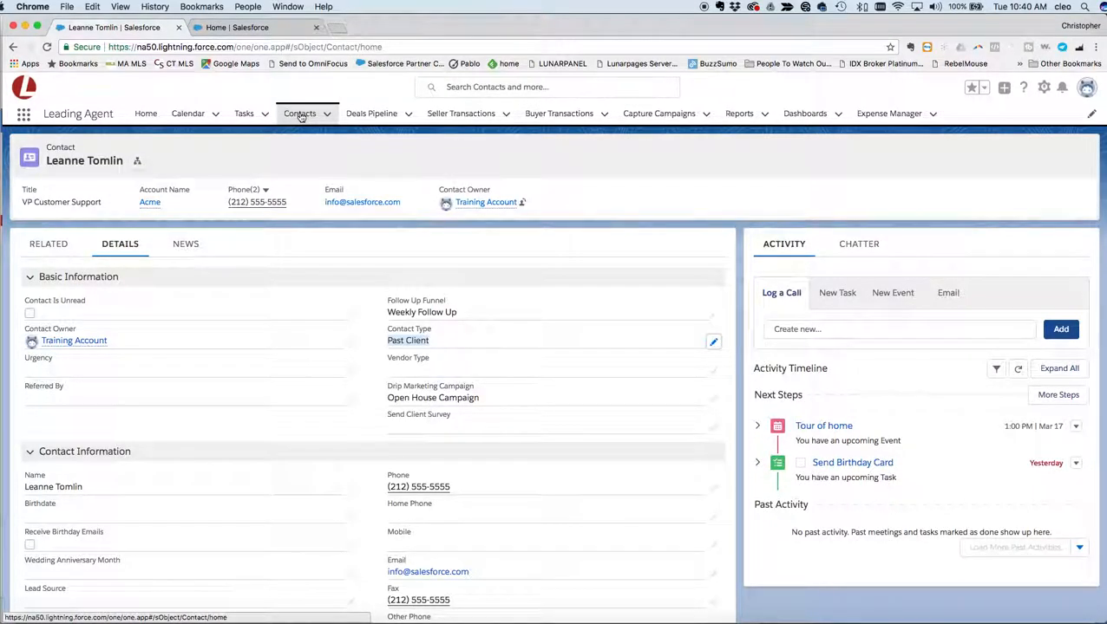
{"action": "left_click", "coordinate": [144, 161]}
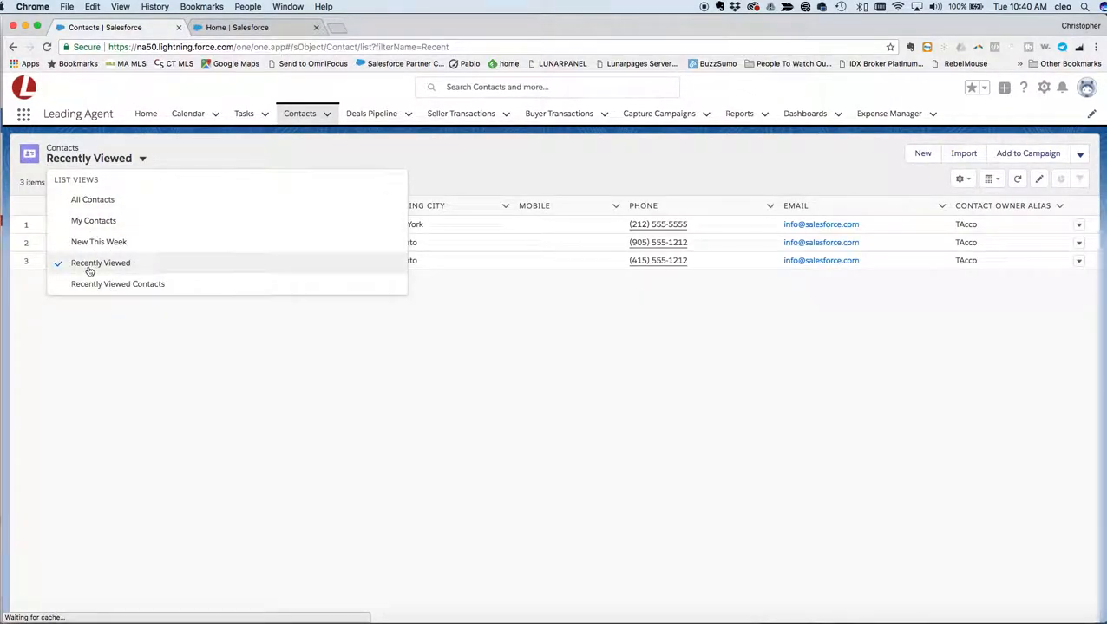
{"action": "left_click", "coordinate": [467, 164]}
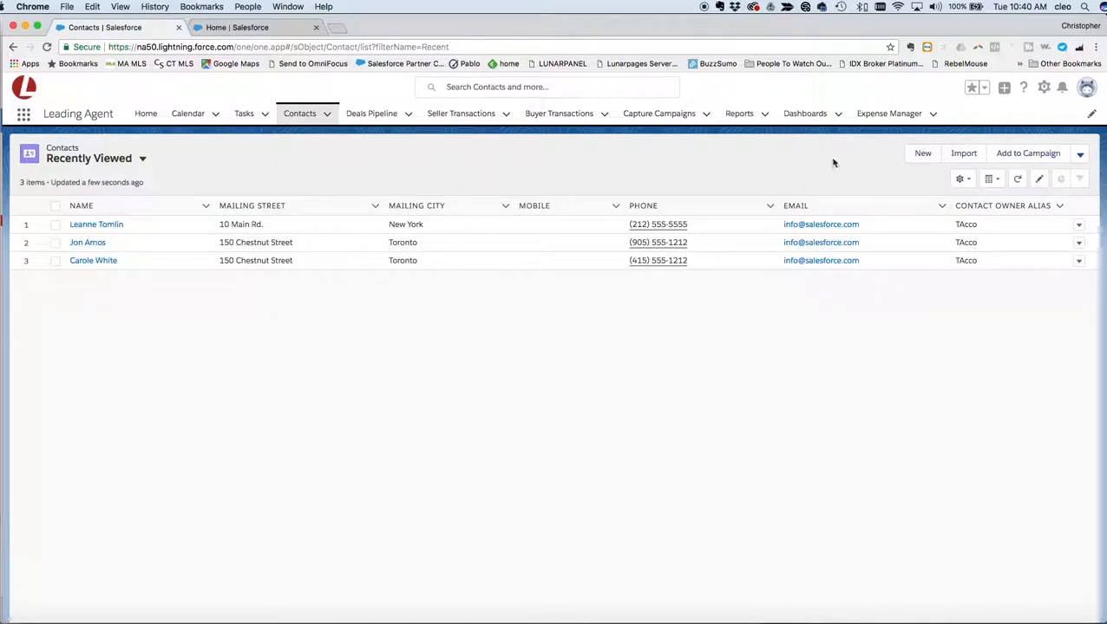
Create a new contact list view named Past Clients that all users can see
{"action": "left_click", "coordinate": [1000, 179]}
{"action": "left_click", "coordinate": [1001, 179]}
{"action": "left_click", "coordinate": [973, 180]}
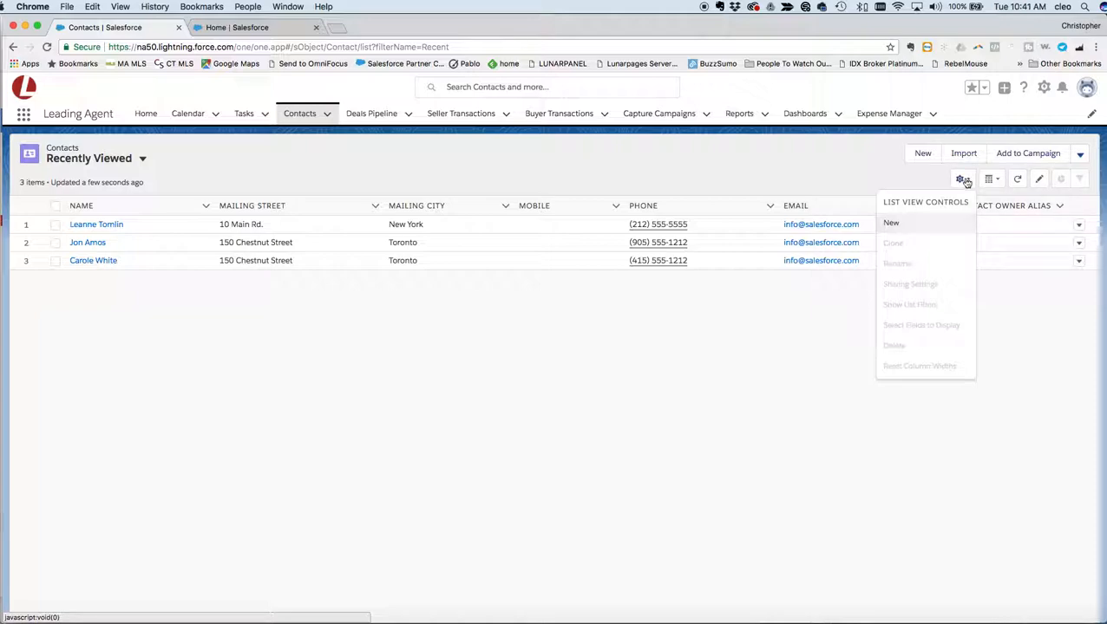
{"action": "left_click", "coordinate": [896, 226]}
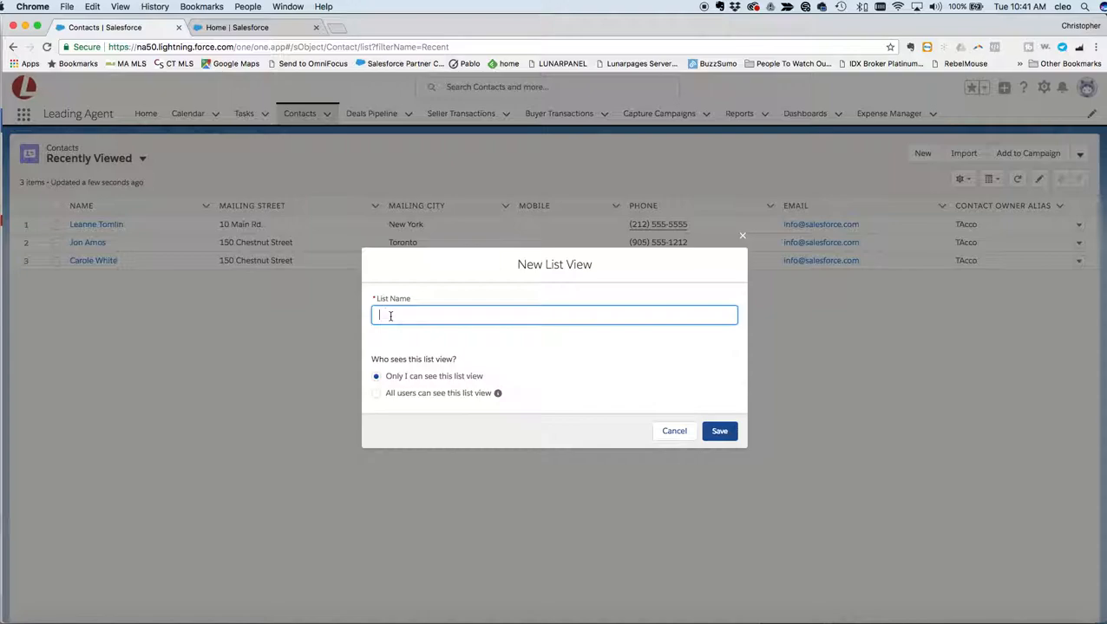
{"action": "type", "text": "Past Clients"}
{"action": "left_click", "coordinate": [375, 393]}
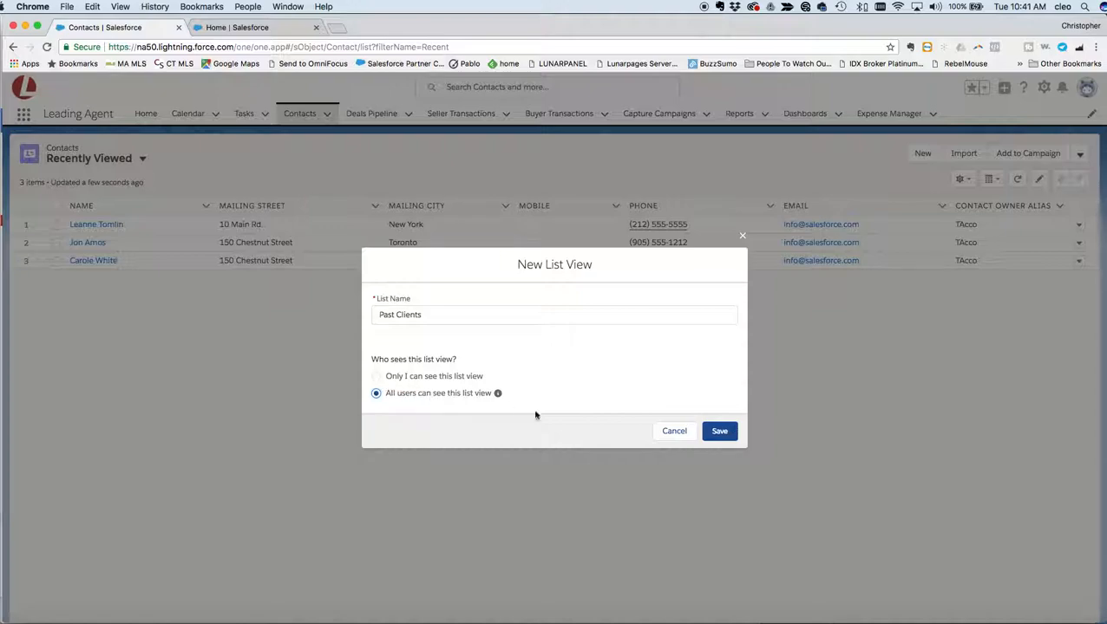
{"action": "left_click", "coordinate": [719, 432]}
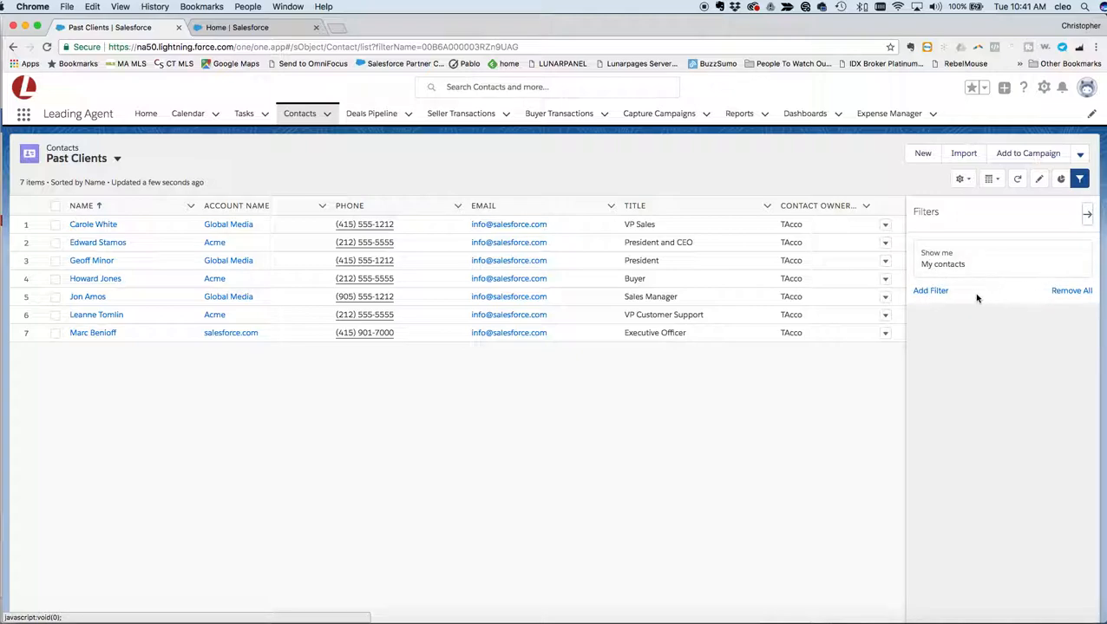
Add a filter on the Contact Type field to the Past Clients list view, with Past Client as its value
{"action": "left_click", "coordinate": [933, 291]}
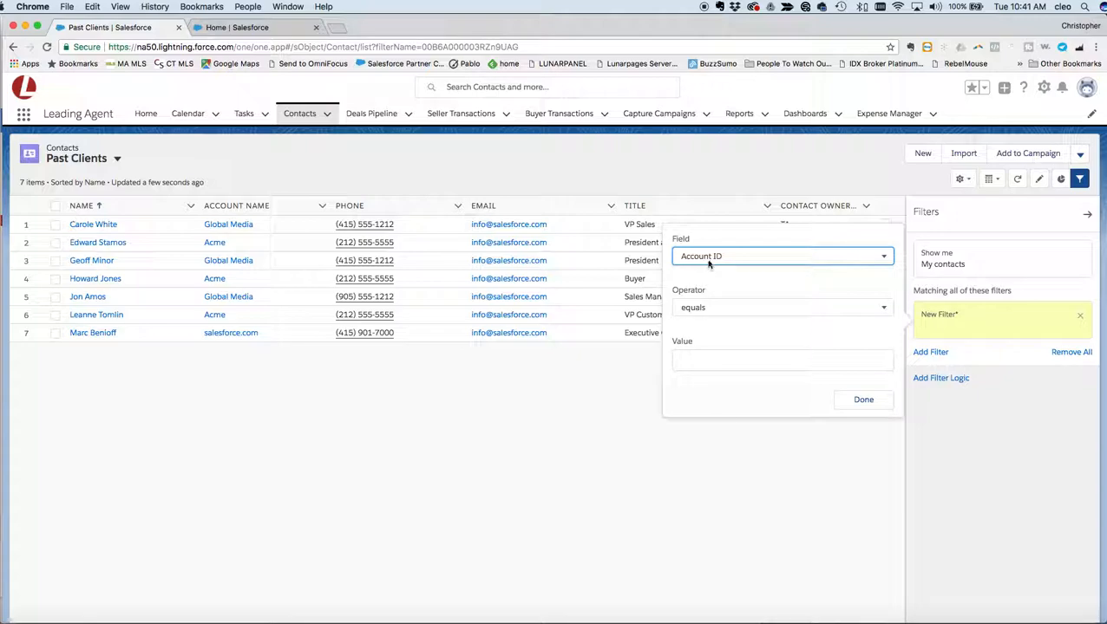
{"action": "left_click", "coordinate": [707, 259]}
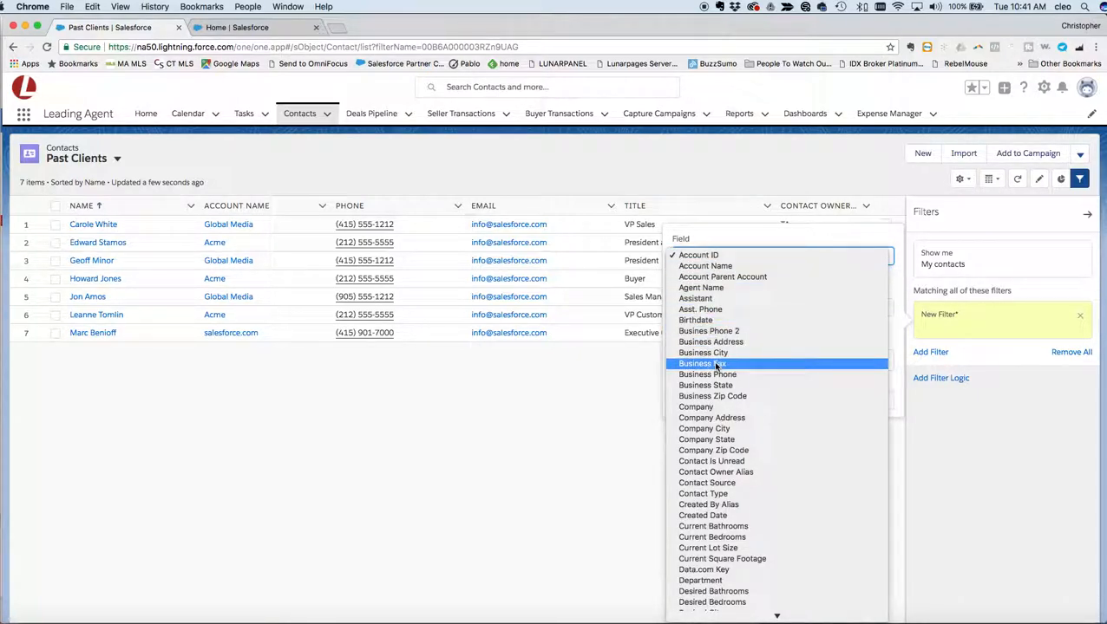
{"action": "left_click", "coordinate": [720, 493]}
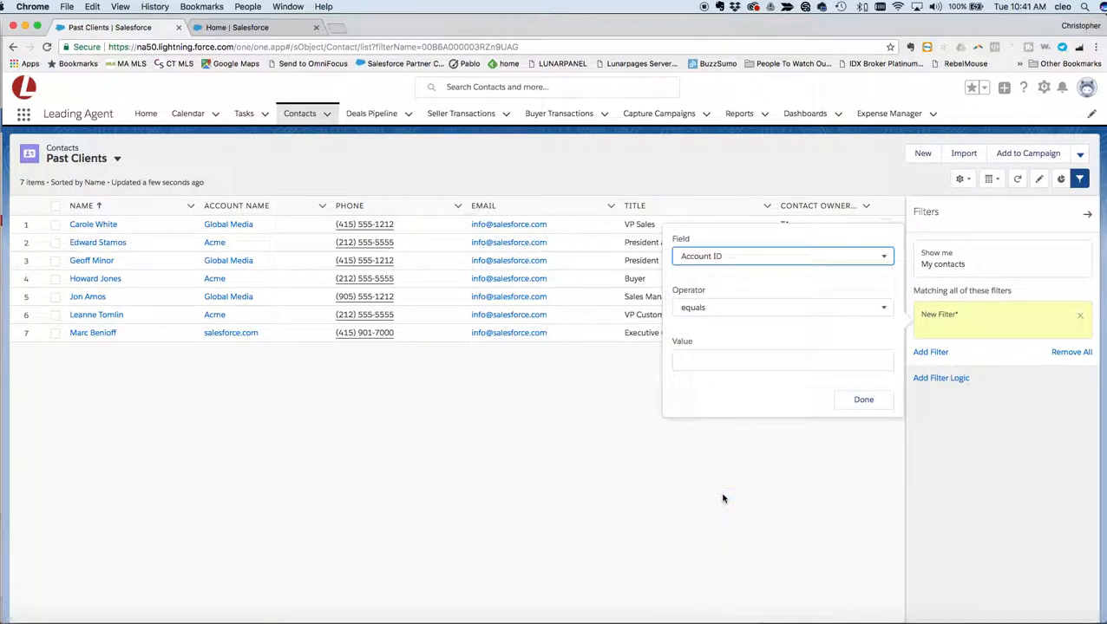
{"action": "left_click", "coordinate": [713, 362]}
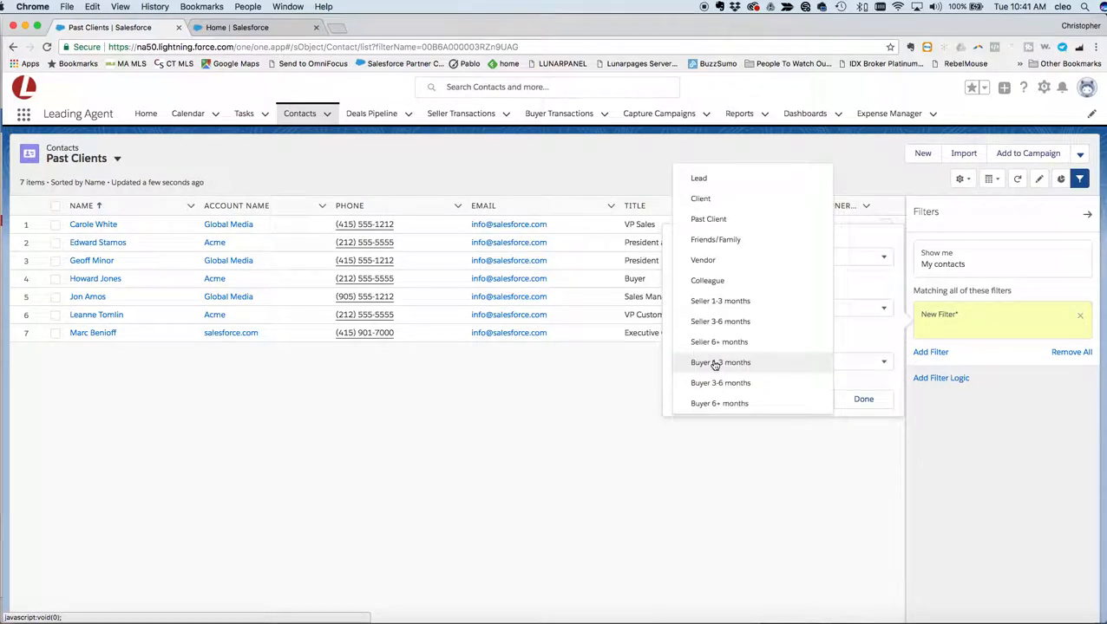
{"action": "left_click", "coordinate": [704, 218]}
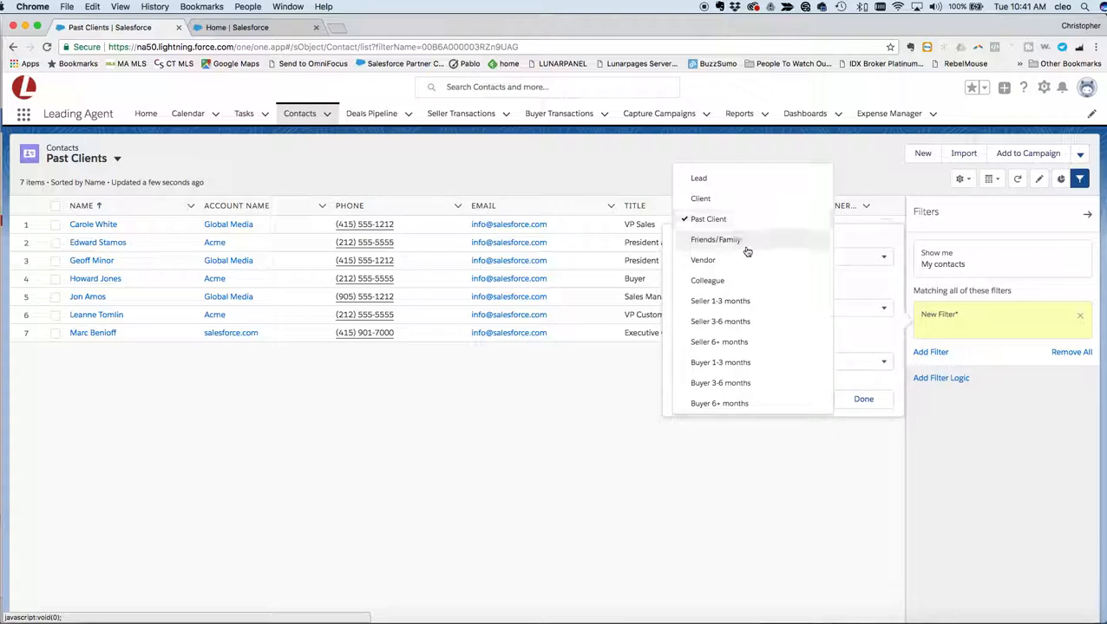
{"action": "left_click", "coordinate": [852, 341]}
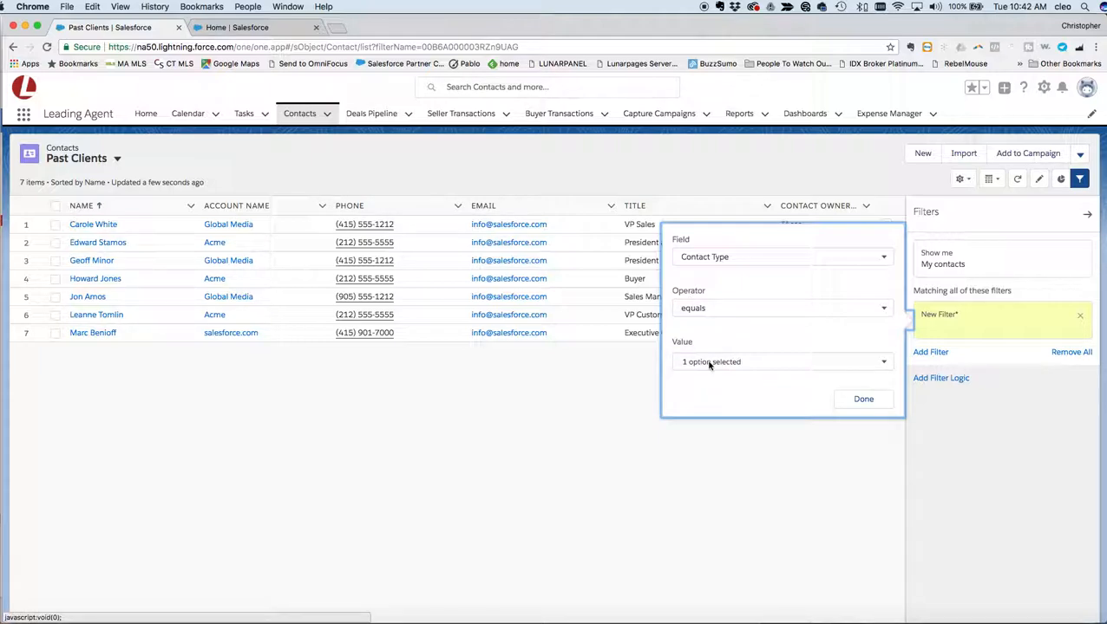
Set the Contact Type filter's operator to includes and save the filter in the Past Clients list view
{"action": "left_click", "coordinate": [695, 312]}
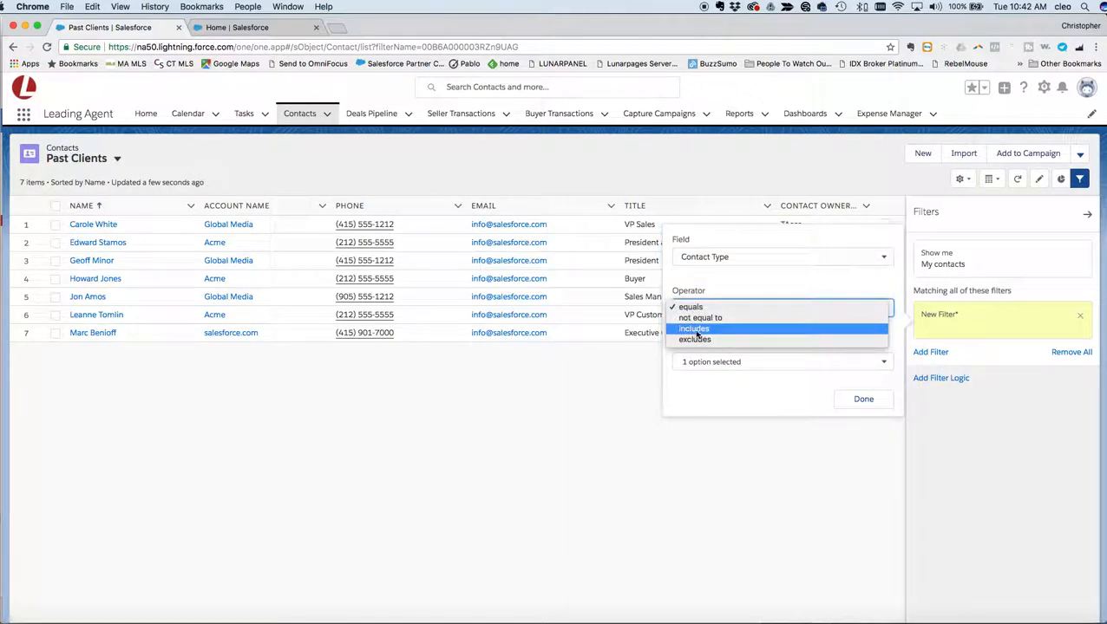
{"action": "left_click", "coordinate": [699, 330]}
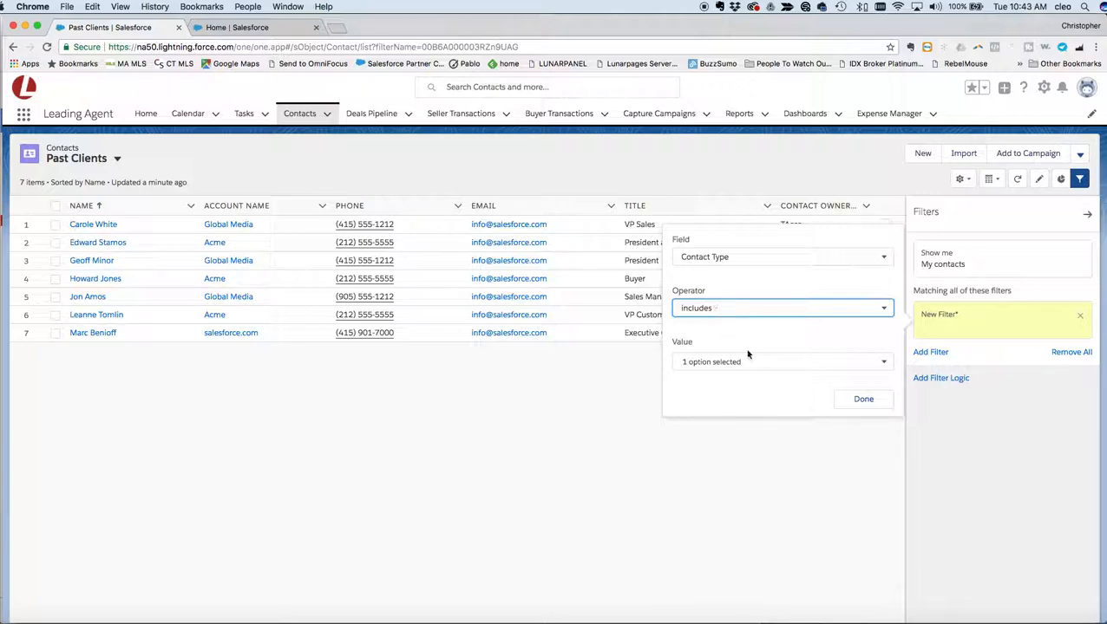
{"action": "left_click", "coordinate": [864, 400]}
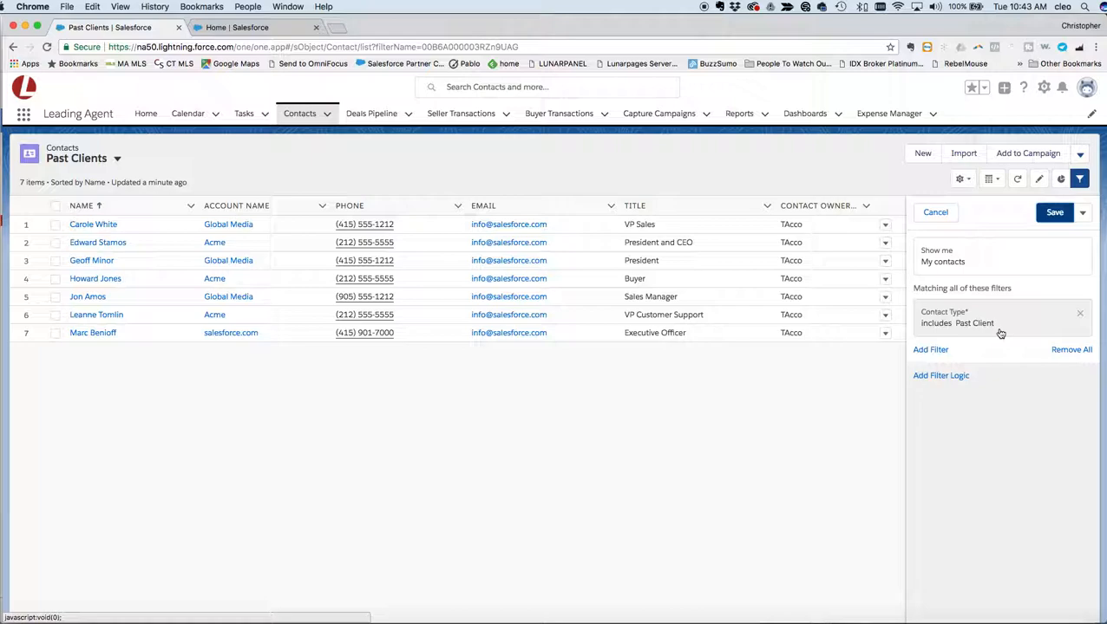
{"action": "left_click", "coordinate": [1053, 213]}
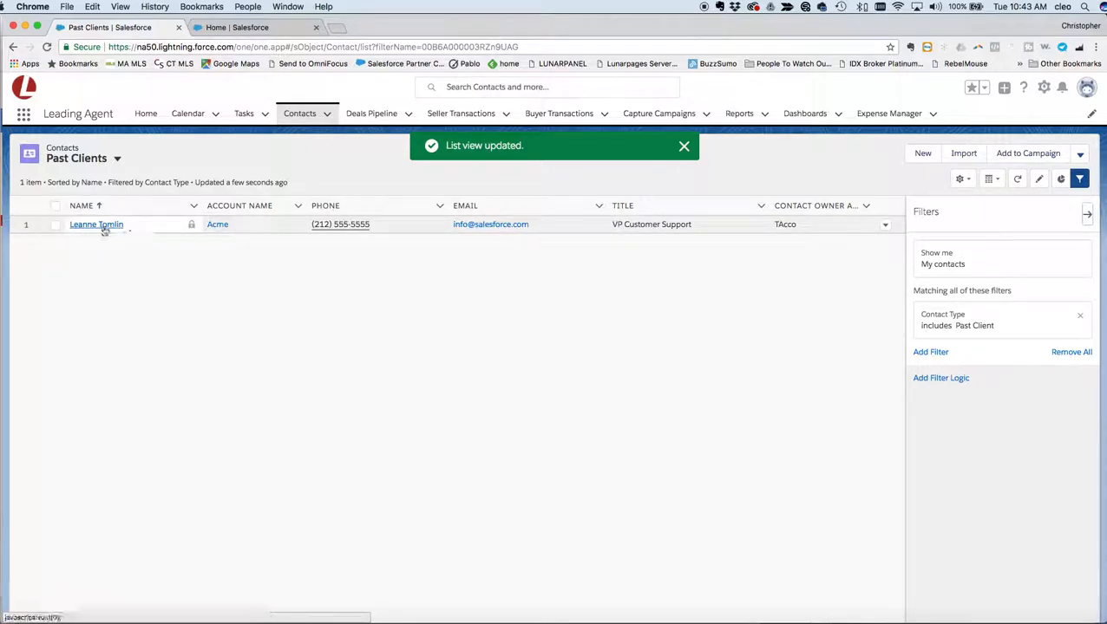
{"action": "left_click", "coordinate": [116, 161]}
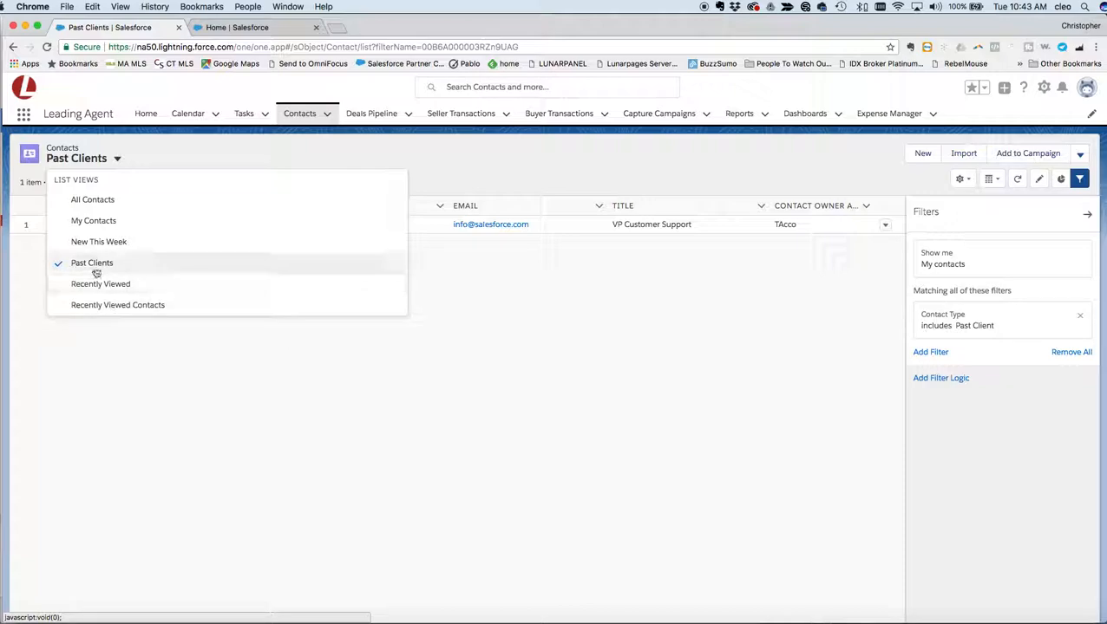
{"action": "left_click", "coordinate": [506, 280]}
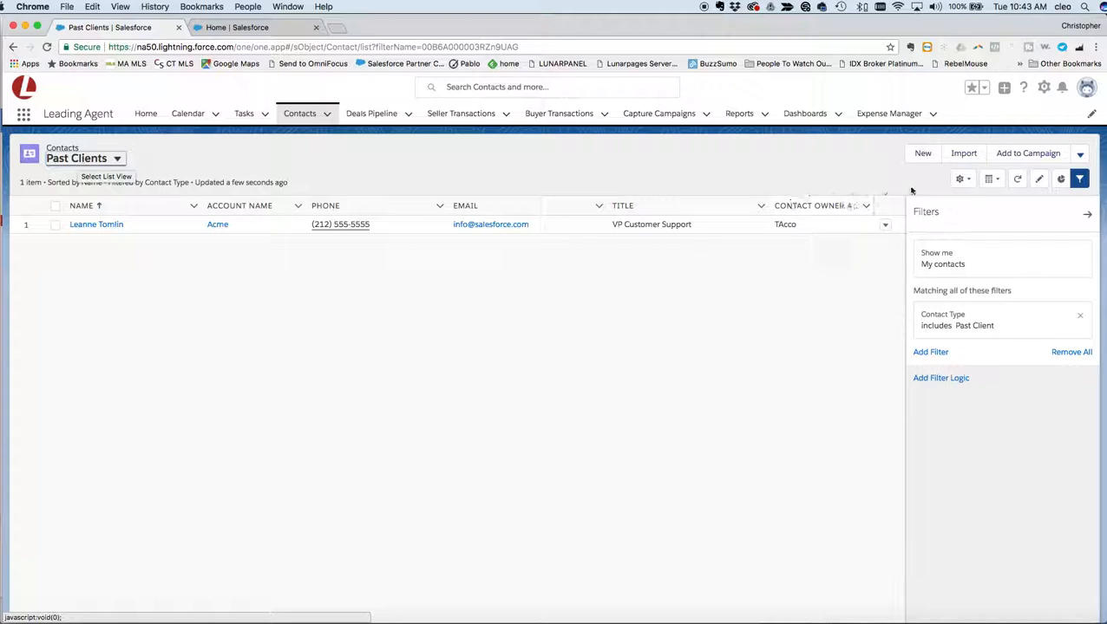
Clone the Past Clients list view as a list named Seller that all users can see
{"action": "left_click", "coordinate": [971, 183]}
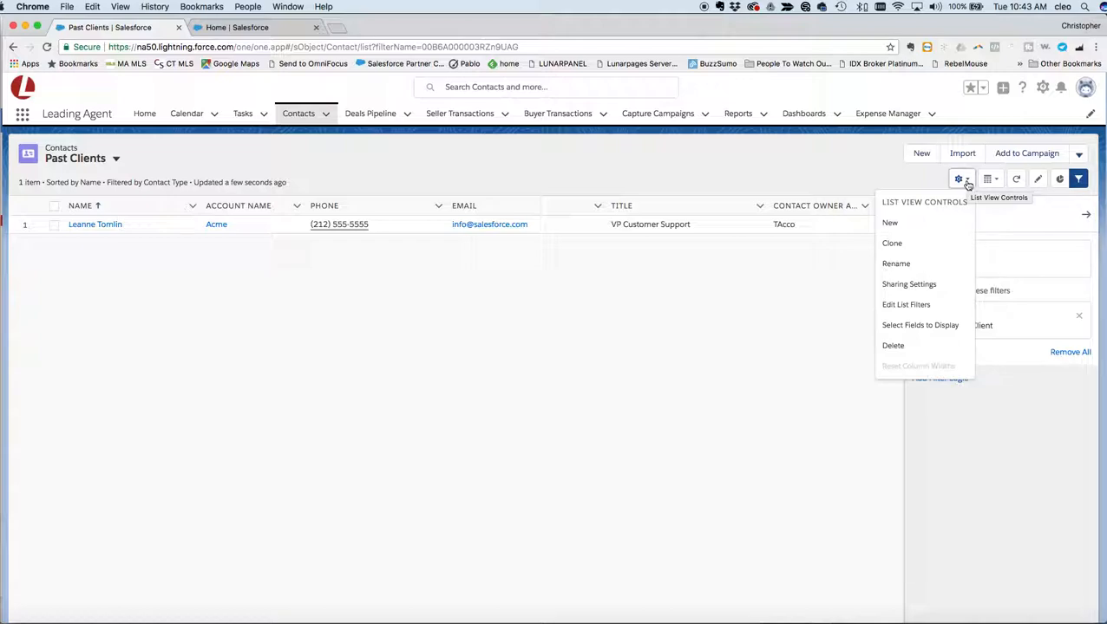
{"action": "left_click", "coordinate": [892, 246]}
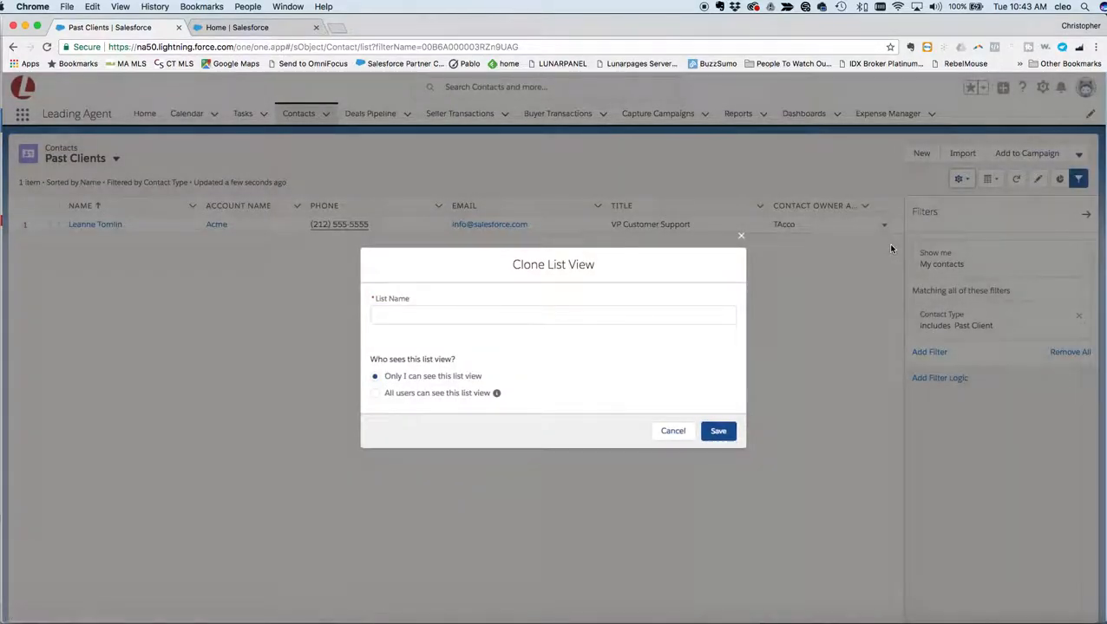
{"action": "type", "text": "Seller"}
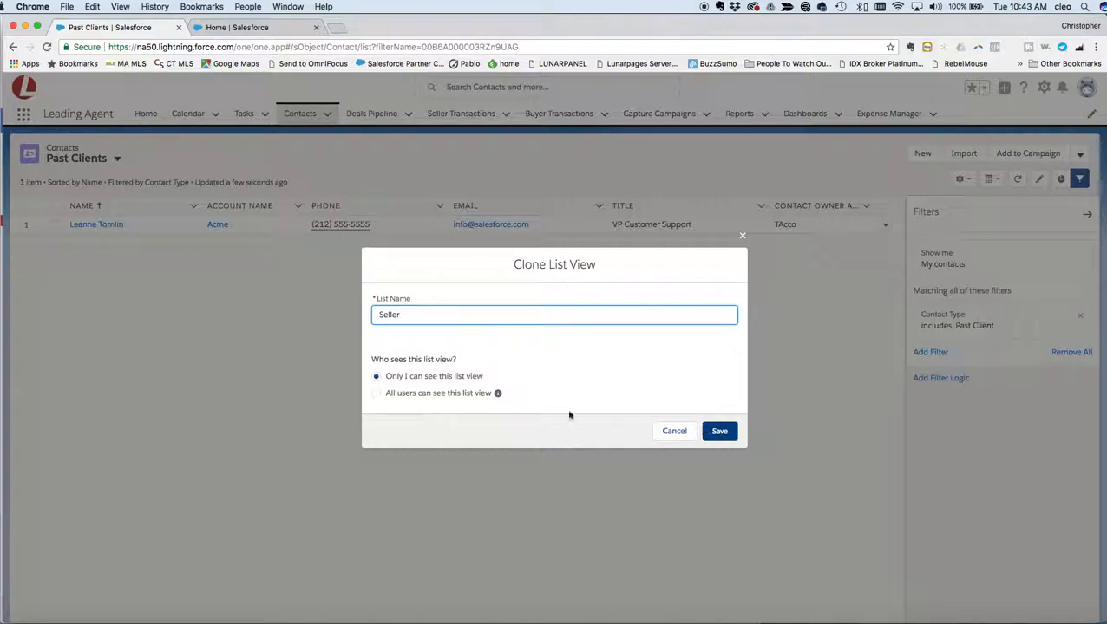
{"action": "left_click", "coordinate": [469, 395]}
{"action": "left_click", "coordinate": [716, 434]}
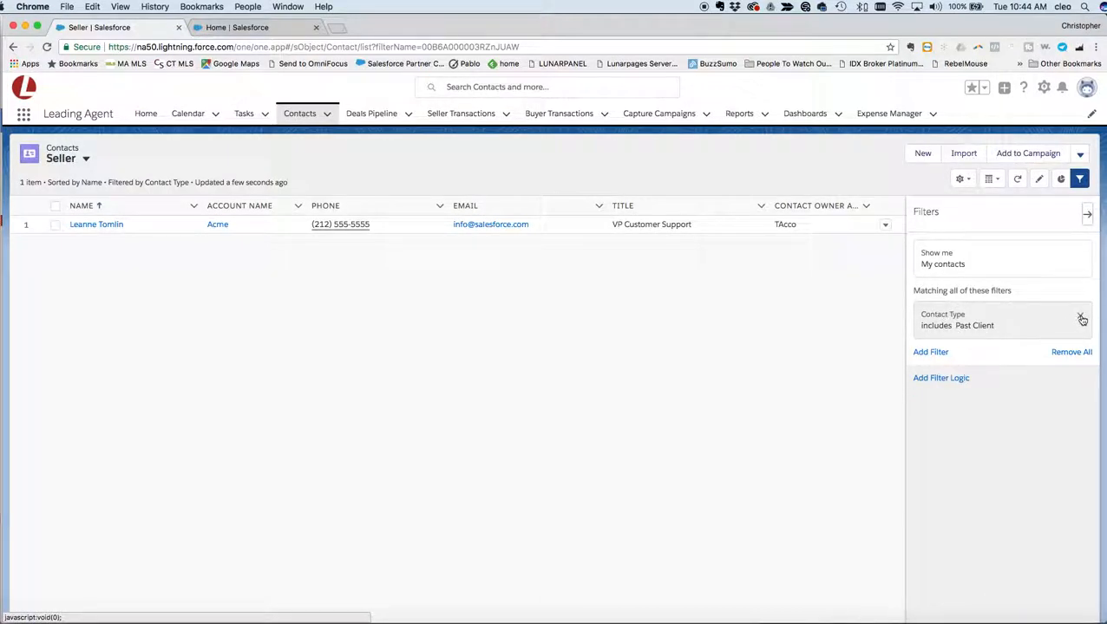
Change the Seller list view's Contact Type filter value from Past Client to Seller 1-3 months and save the list view
{"action": "left_click", "coordinate": [1008, 324]}
{"action": "left_click", "coordinate": [719, 362]}
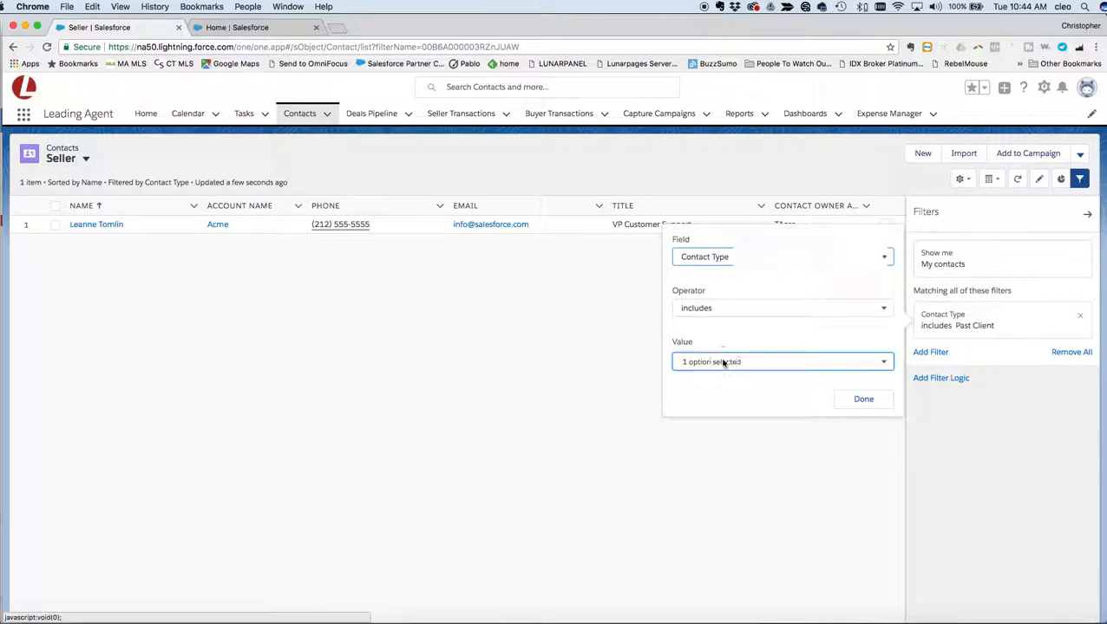
{"action": "left_click", "coordinate": [710, 221]}
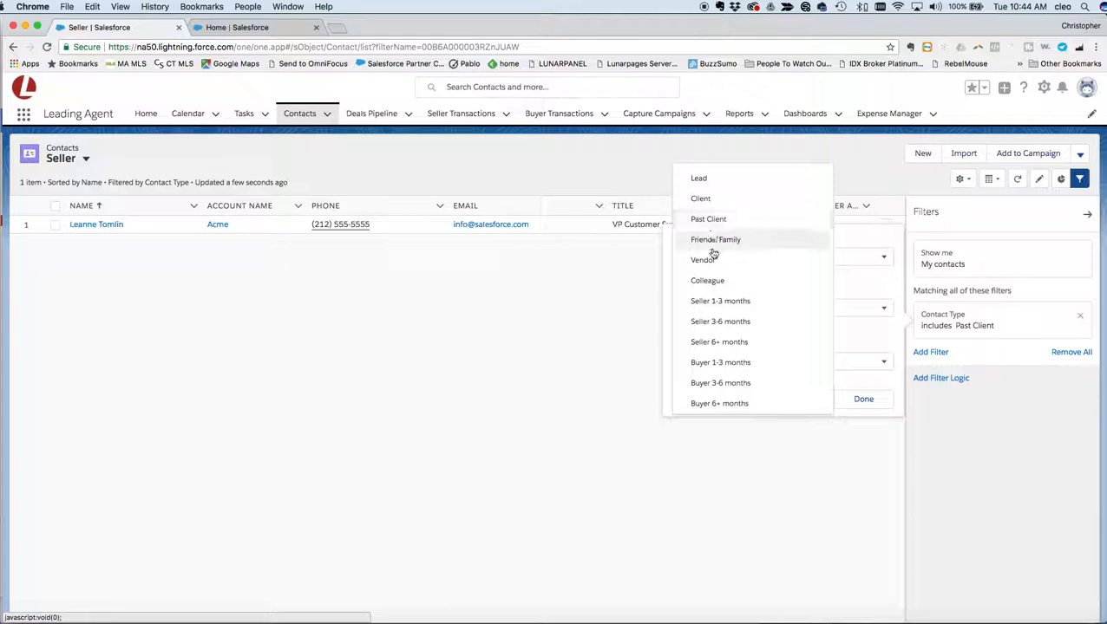
{"action": "scroll", "coordinate": [717, 254], "scroll_direction": "down", "scroll_amount": 2}
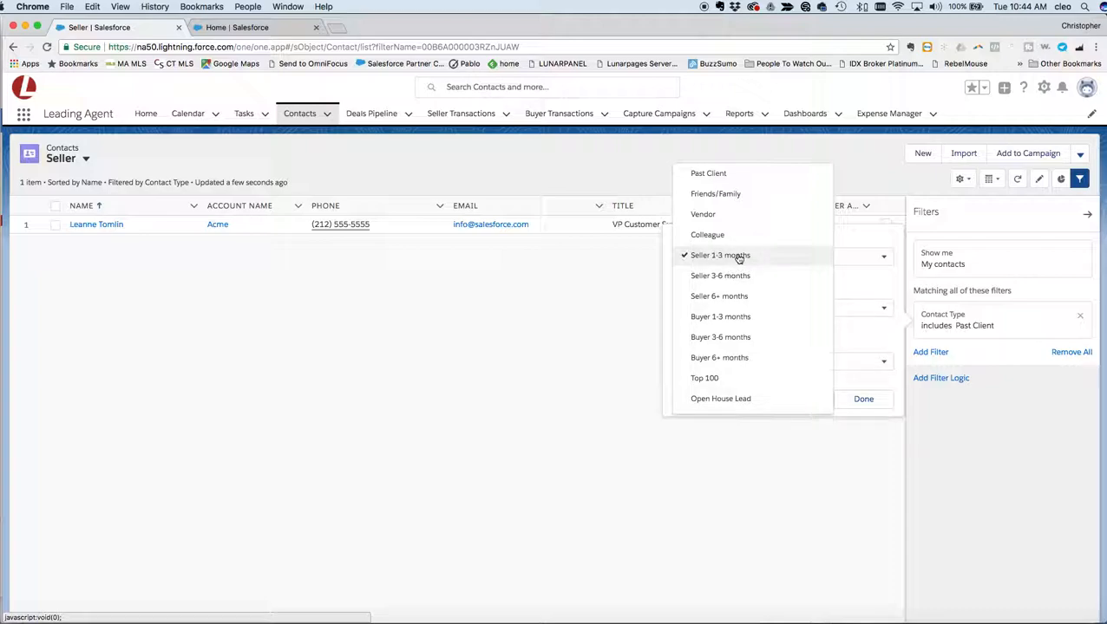
{"action": "left_click", "coordinate": [738, 256]}
{"action": "left_click", "coordinate": [867, 398]}
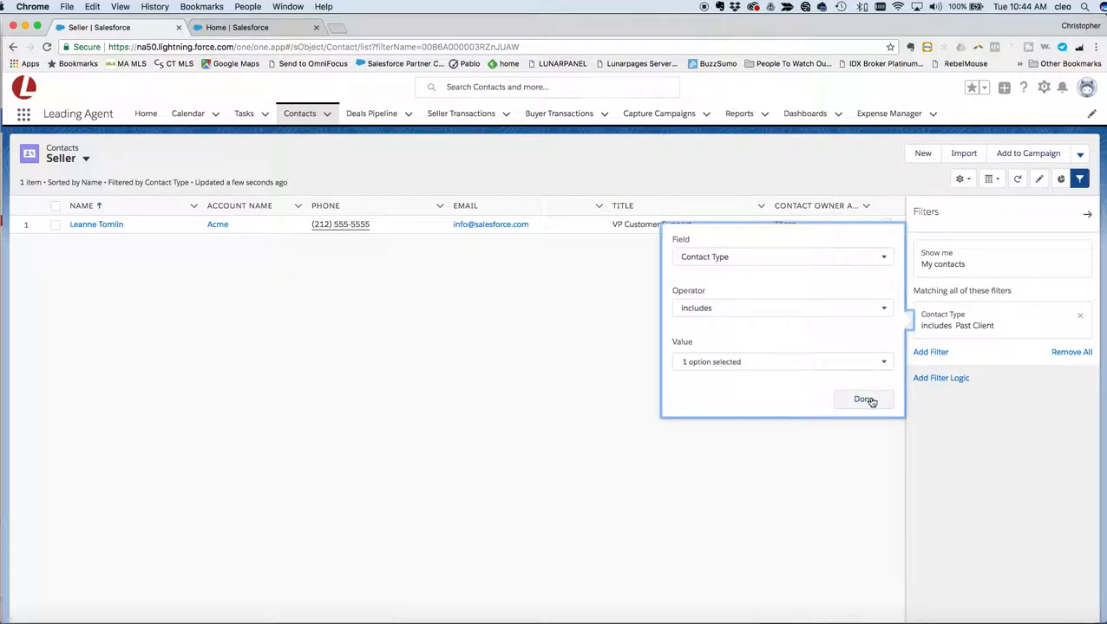
{"action": "left_click", "coordinate": [870, 400]}
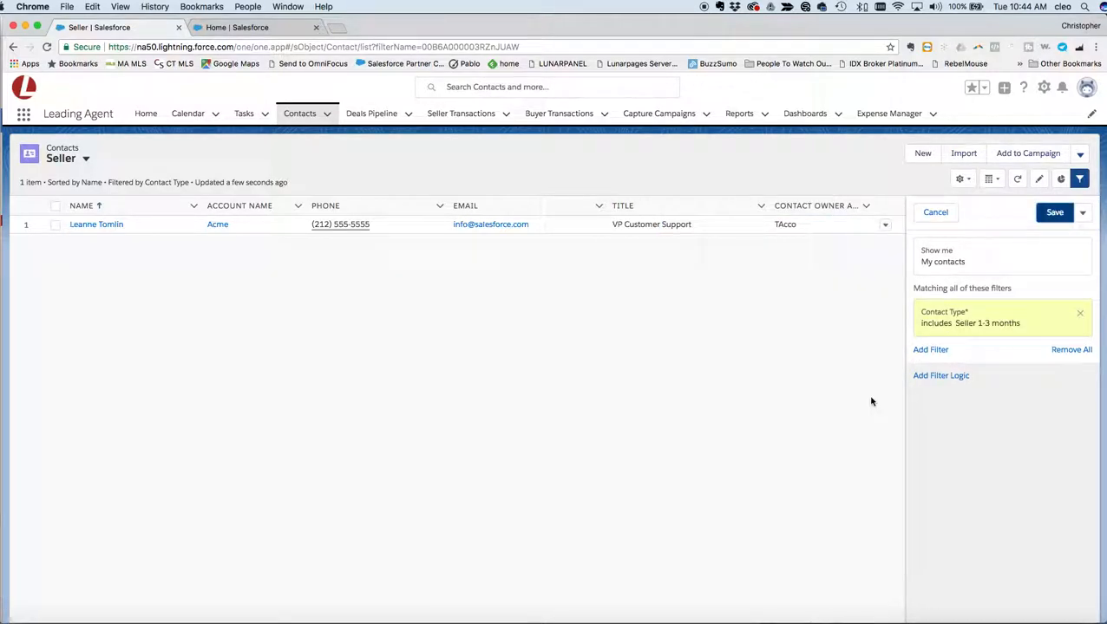
{"action": "left_click", "coordinate": [1043, 217]}
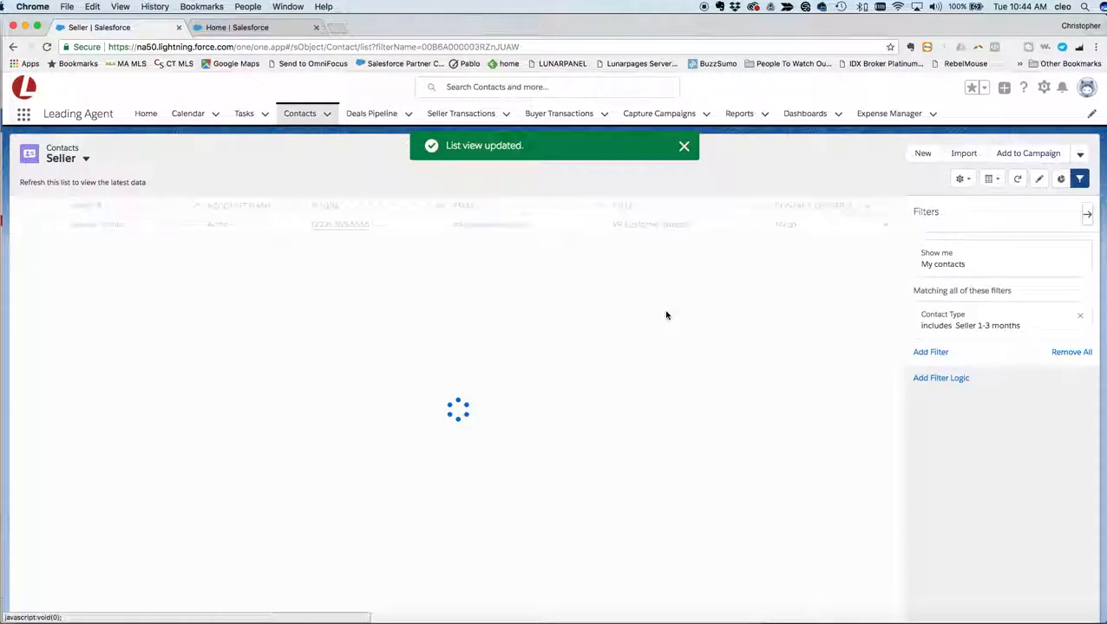
Switch to the Past Clients list view, open its listed contact and examine the basic, contact and business information in the record's details
{"action": "left_click", "coordinate": [79, 160]}
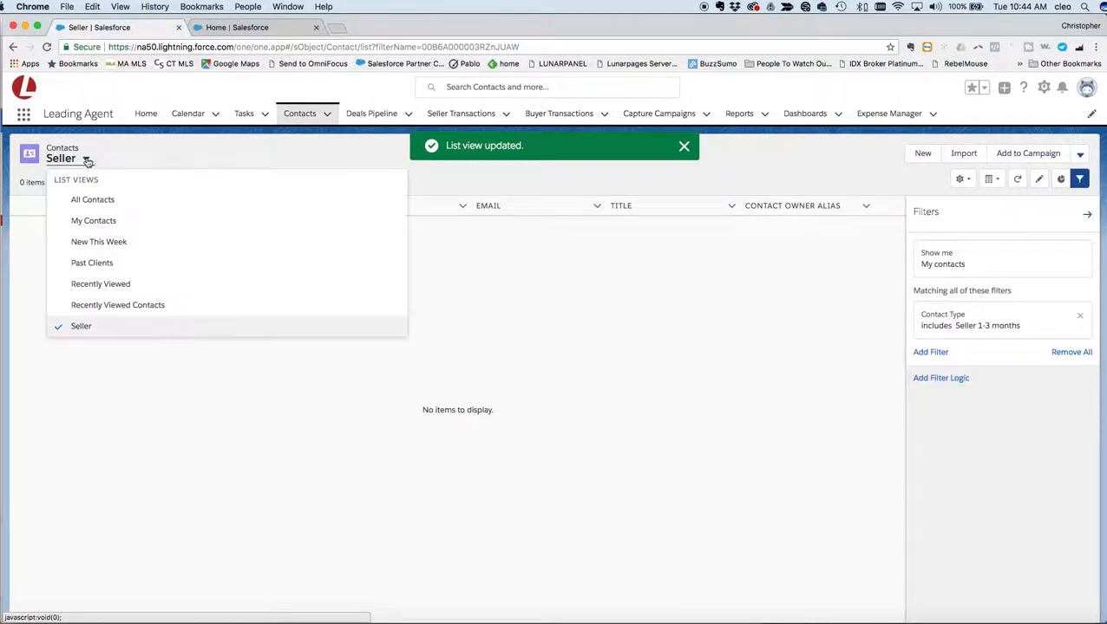
{"action": "left_click", "coordinate": [104, 263]}
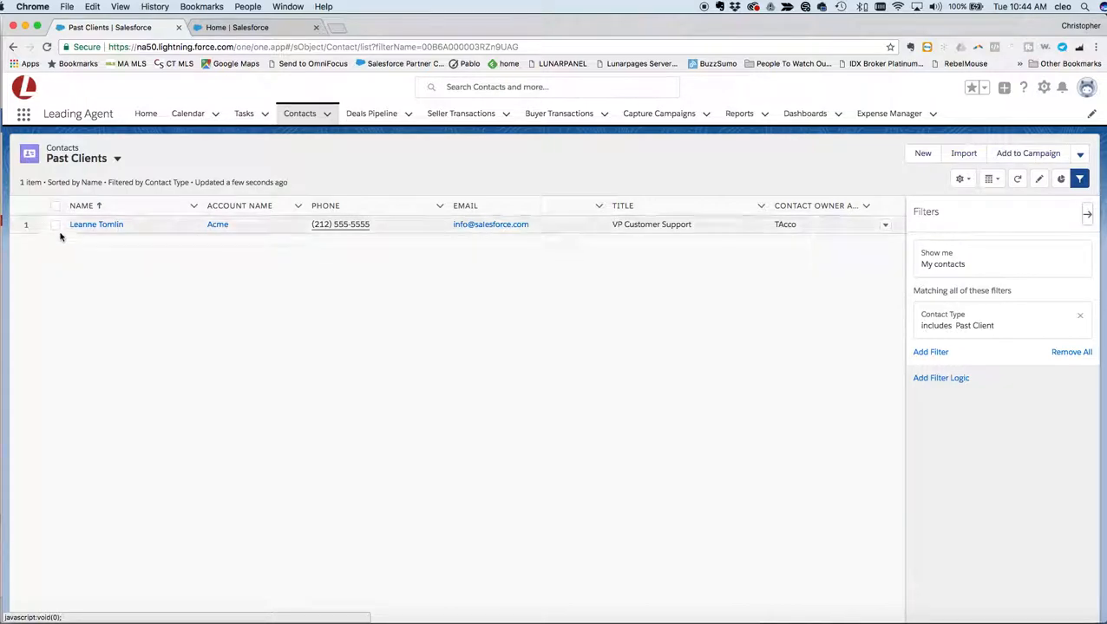
{"action": "left_click", "coordinate": [93, 224]}
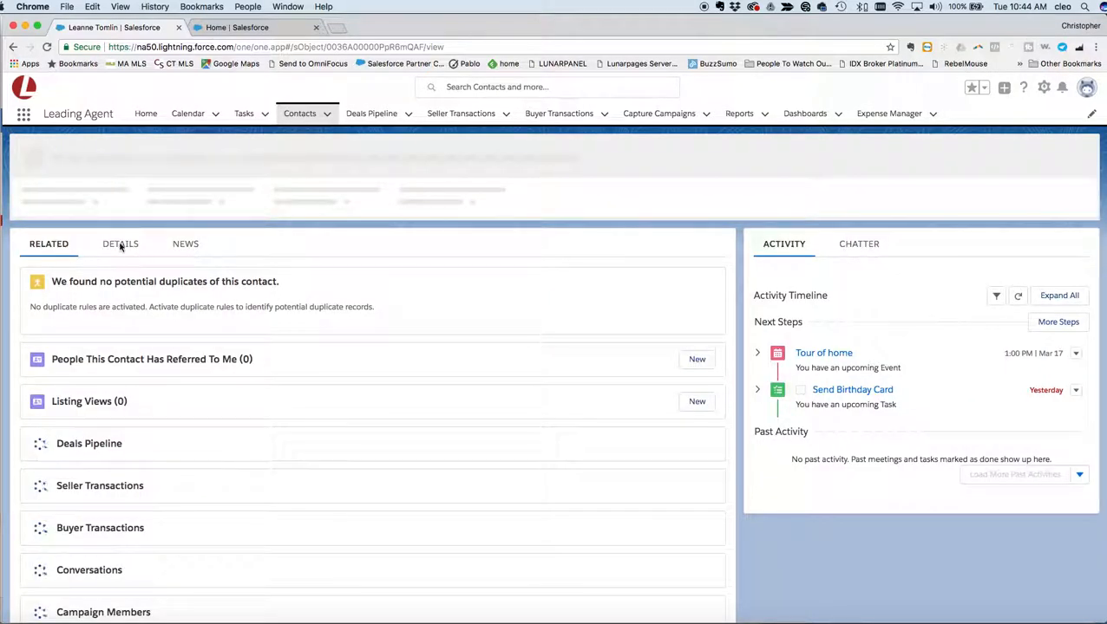
{"action": "left_click", "coordinate": [120, 244]}
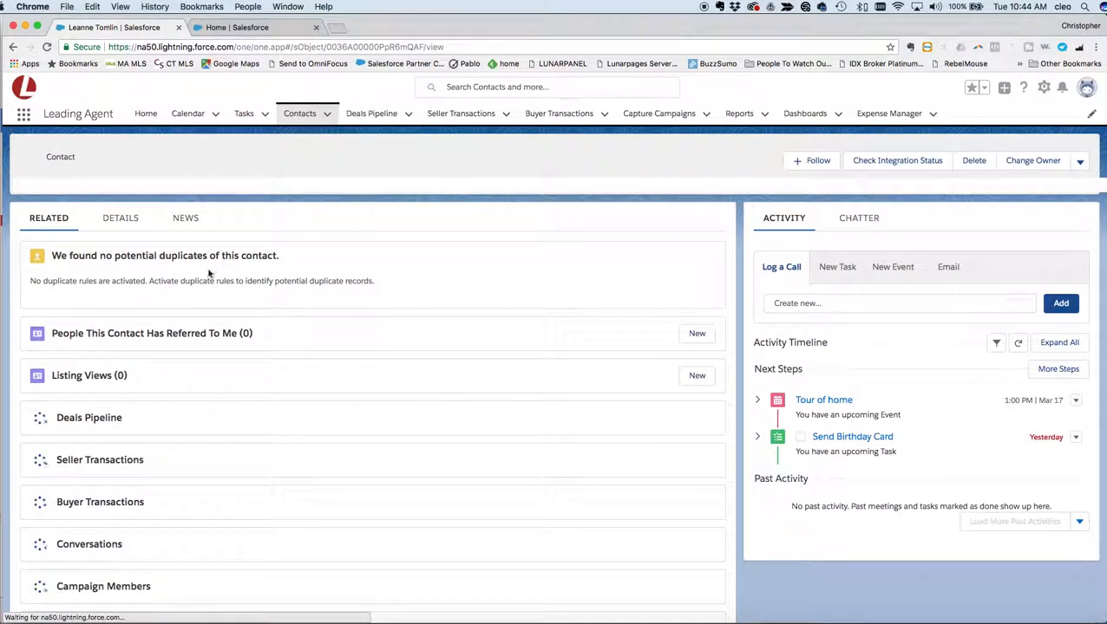
{"action": "scroll", "coordinate": [500, 468], "scroll_direction": "down", "scroll_amount": 3}
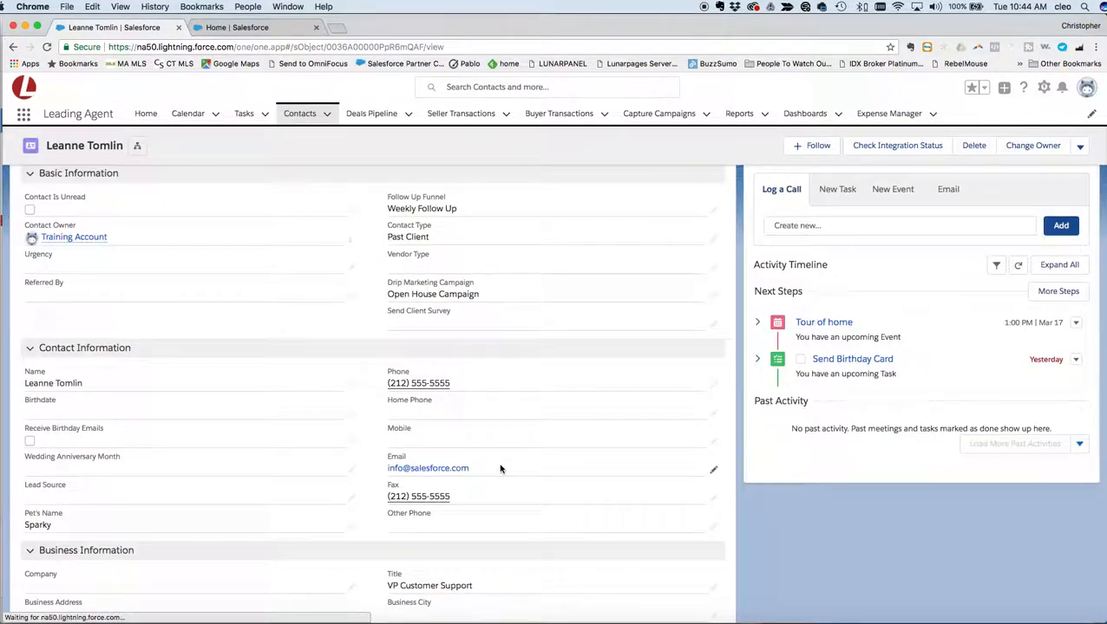
{"action": "scroll", "coordinate": [500, 468], "scroll_direction": "down", "scroll_amount": 1}
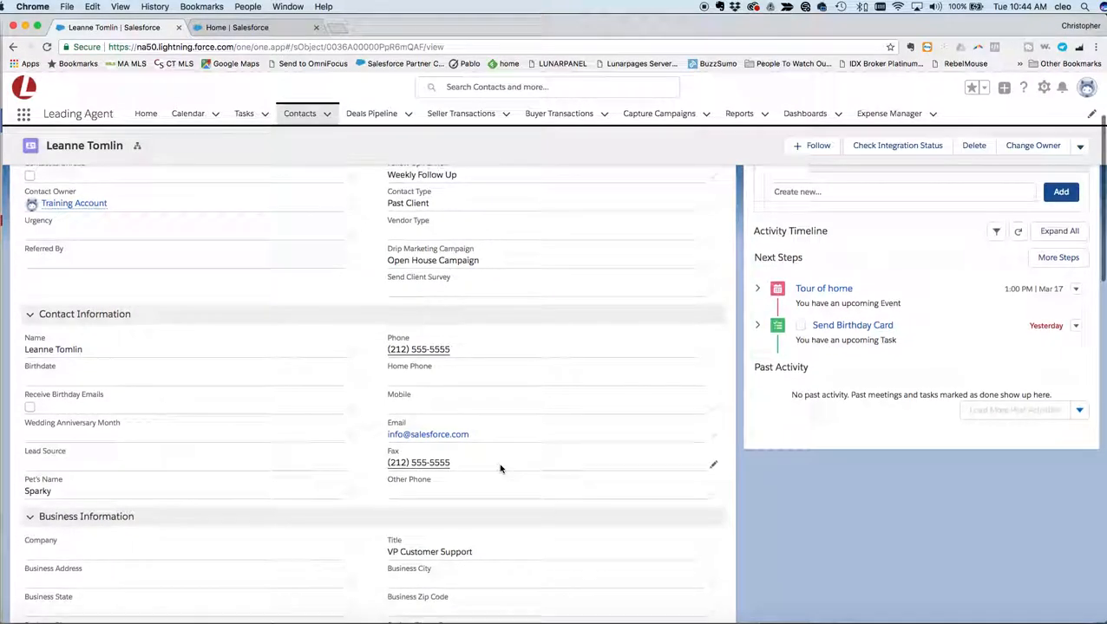
{"action": "scroll", "coordinate": [499, 468], "scroll_direction": "up", "scroll_amount": 1}
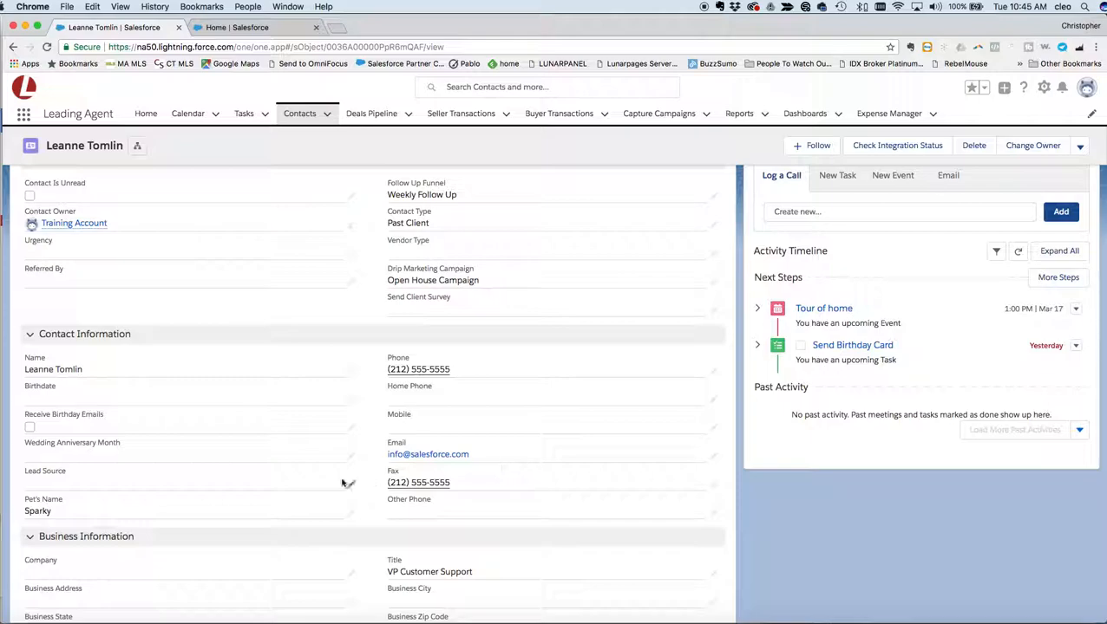
{"action": "scroll", "coordinate": [256, 491], "scroll_direction": "down", "scroll_amount": 2}
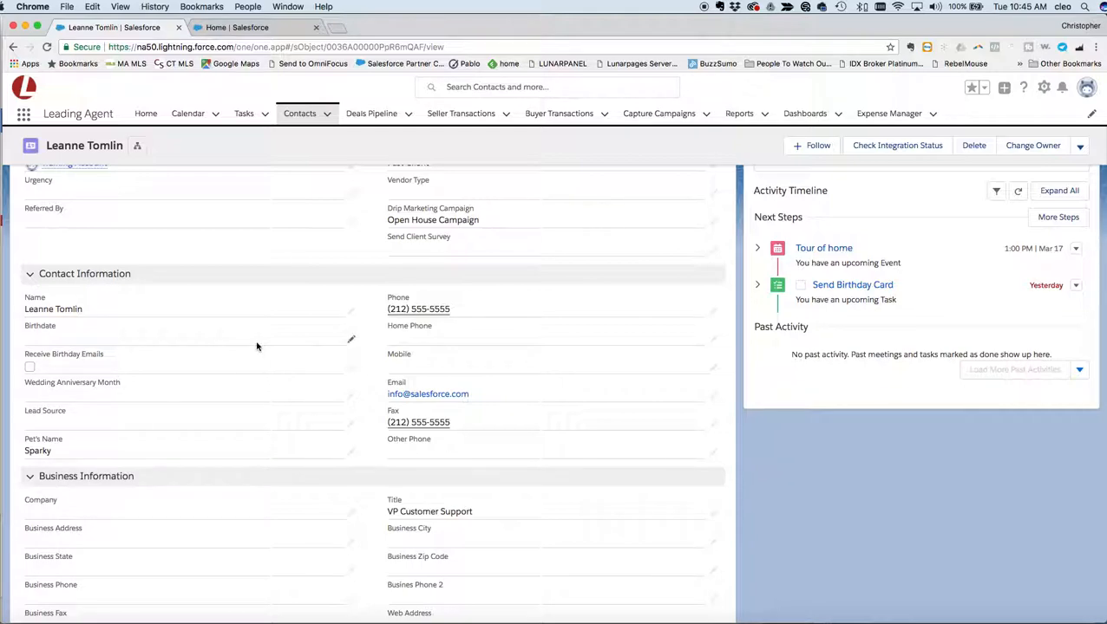
{"action": "scroll", "coordinate": [257, 347], "scroll_direction": "up", "scroll_amount": 3}
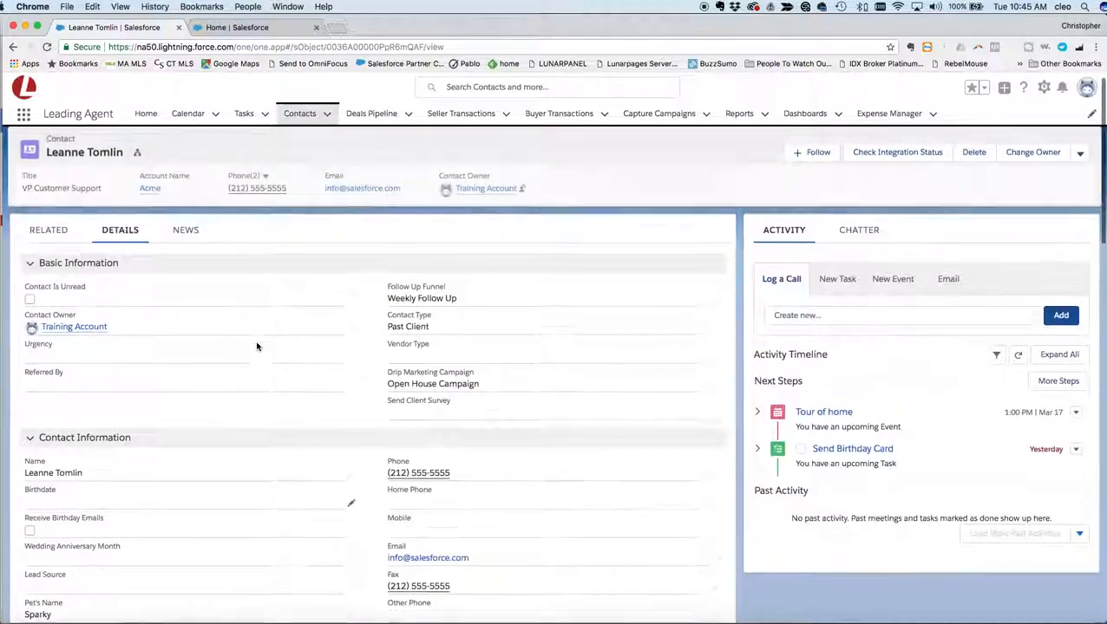